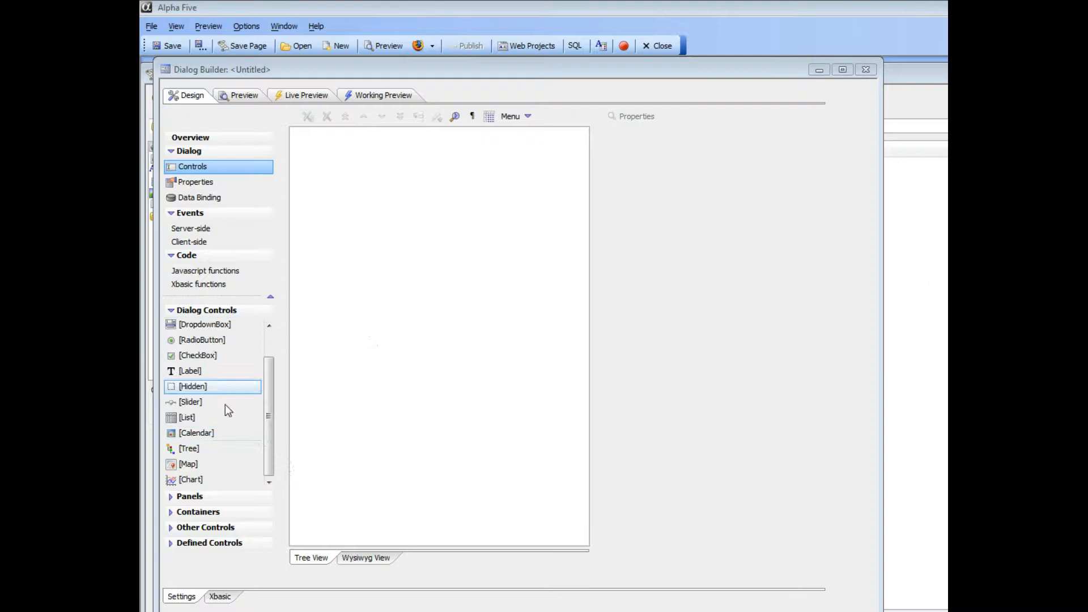
- Pick Chart from the Dialog Controls list to begin adding a chart control
click(192, 483)
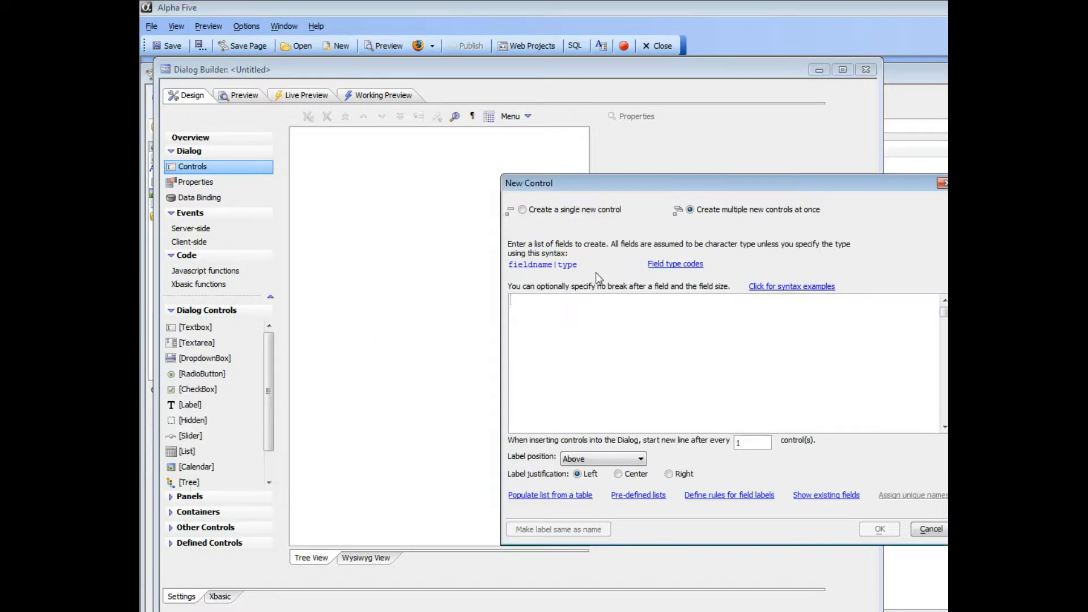
- Create a 4in by 4in chart control named c1 in the dialog
drag(645, 193, 506, 194)
text(c1)
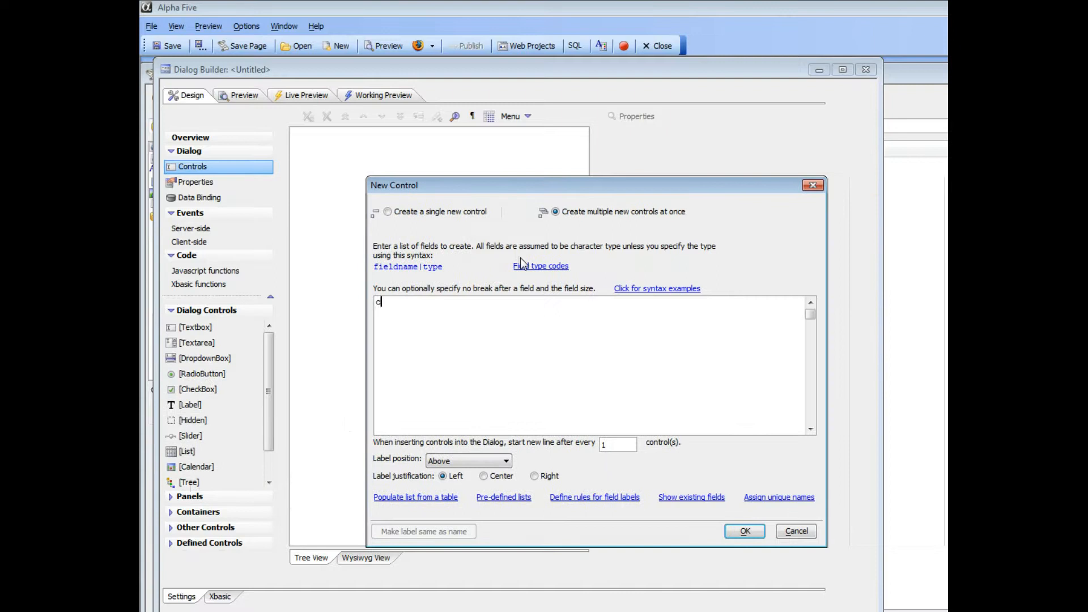
click(744, 531)
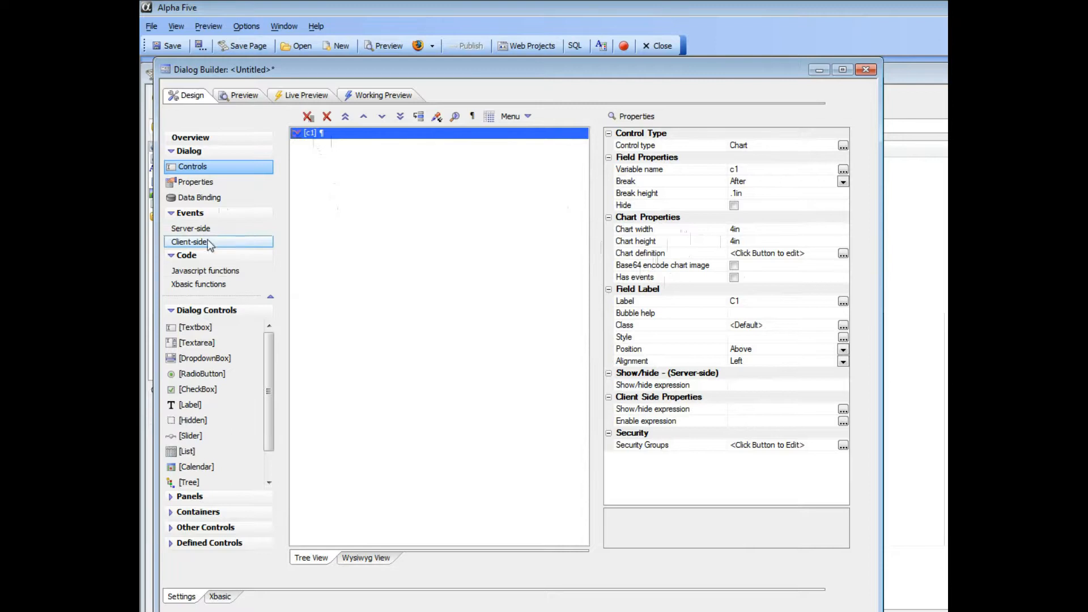
- Add a new data series named Series1 in the dialog's properties
click(196, 183)
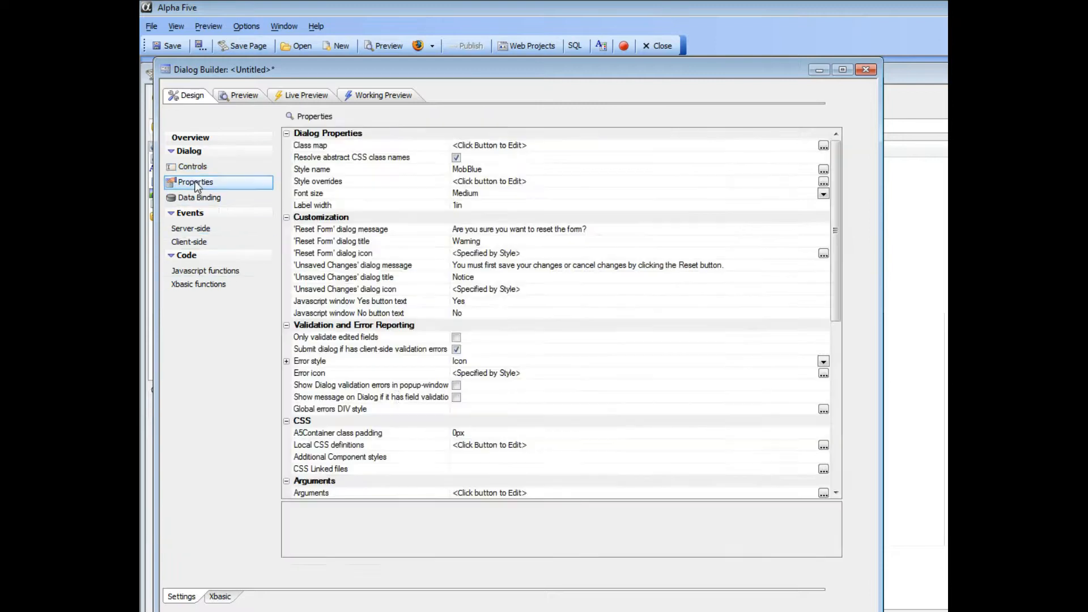
drag(837, 280, 847, 378)
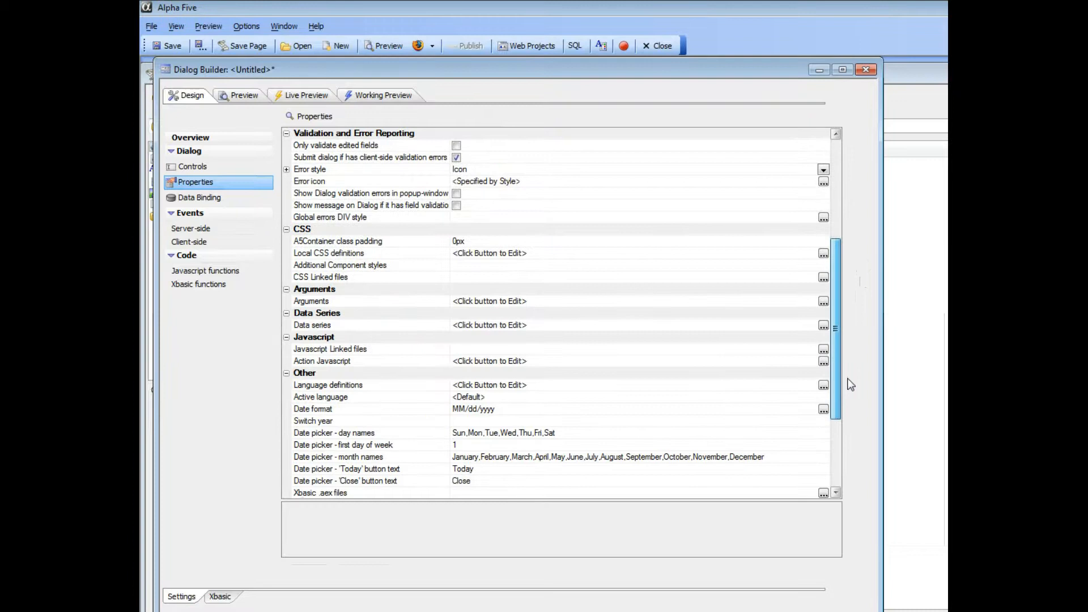
double_click(371, 326)
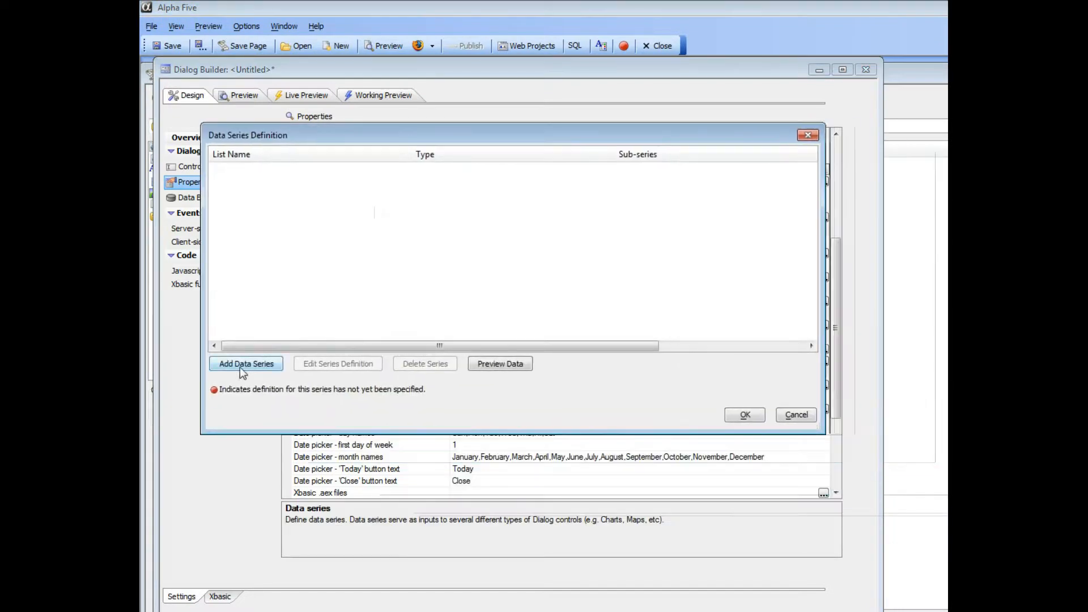
click(241, 365)
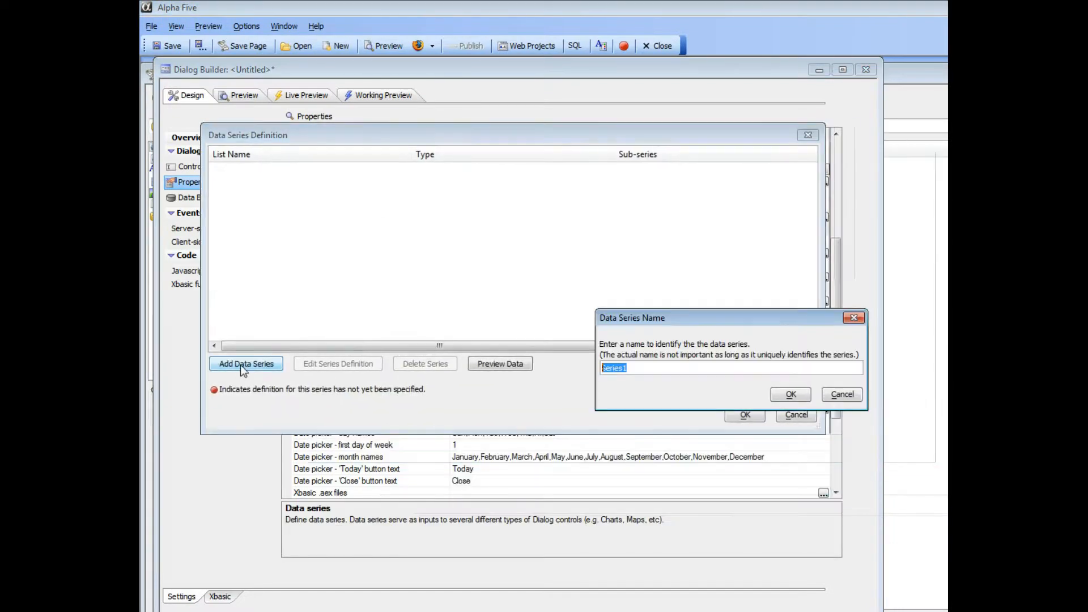
click(791, 395)
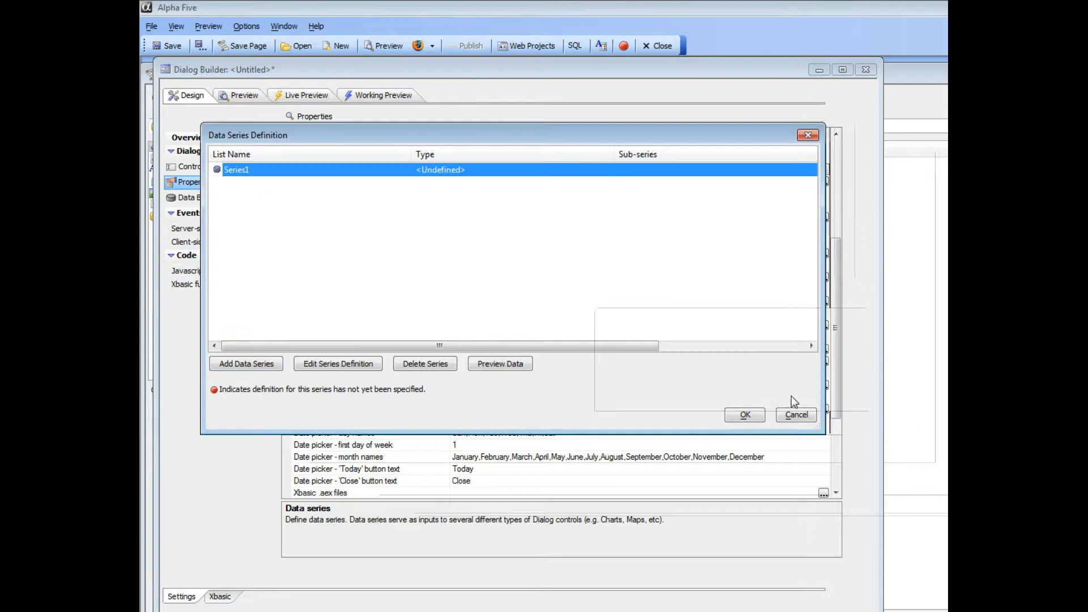
- Set Series1's data source type to Static and open its static data editor
click(329, 366)
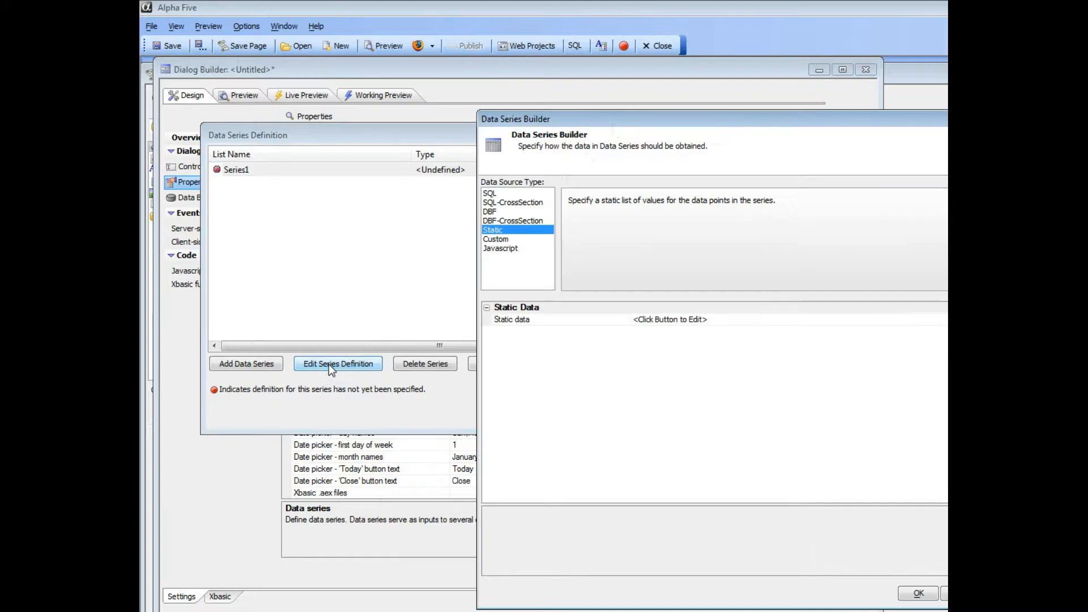
drag(630, 118, 376, 110)
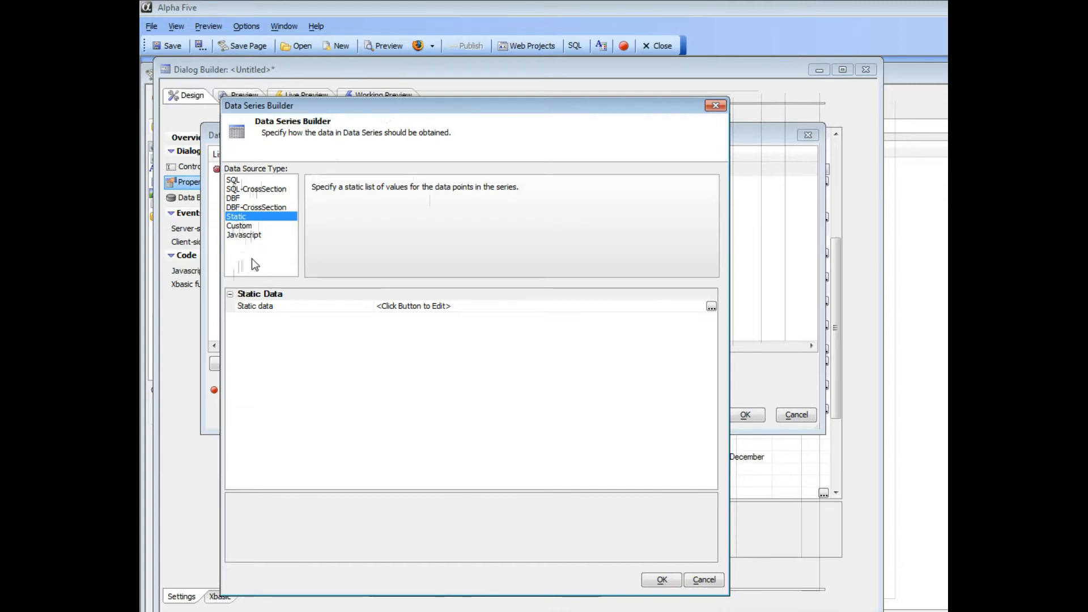
double_click(274, 308)
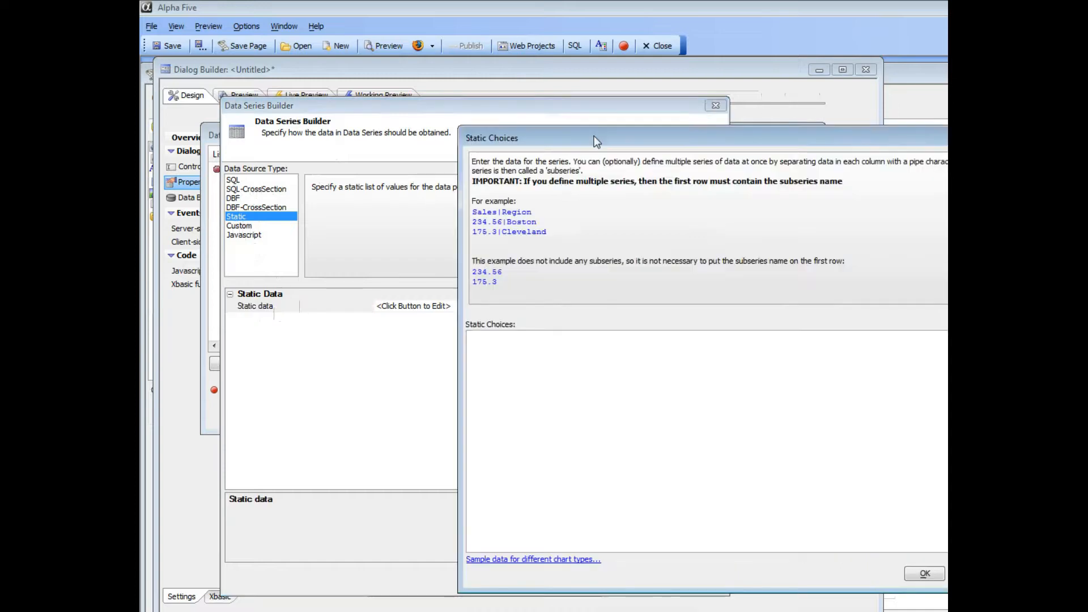
- Enter static rows sales|region, 10|east, 15|west, 20|south, 5|north and confirm
drag(628, 134, 416, 95)
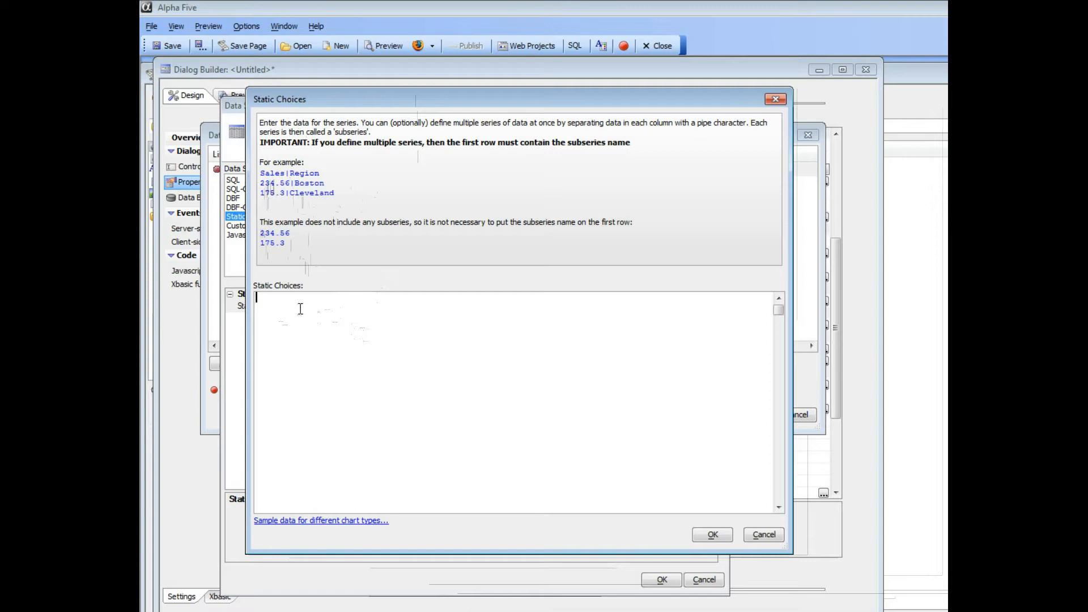
text(sales|region)
key(Return)
text(10|e)
text(ast )
text(15|w)
text(est)
key(Return)
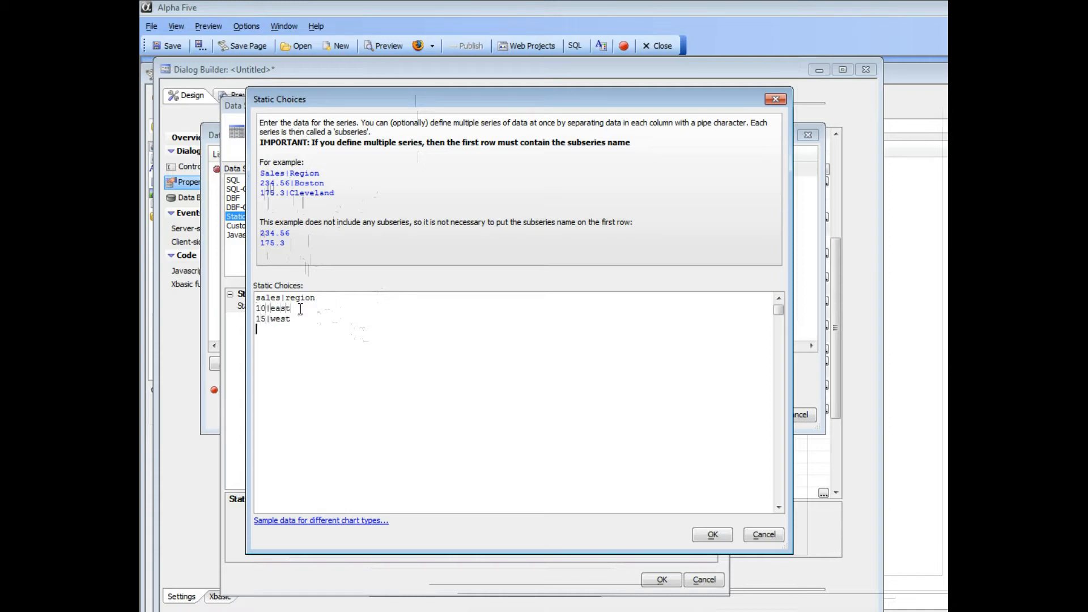
text(20|south)
key(Return)
text(5|north)
click(712, 535)
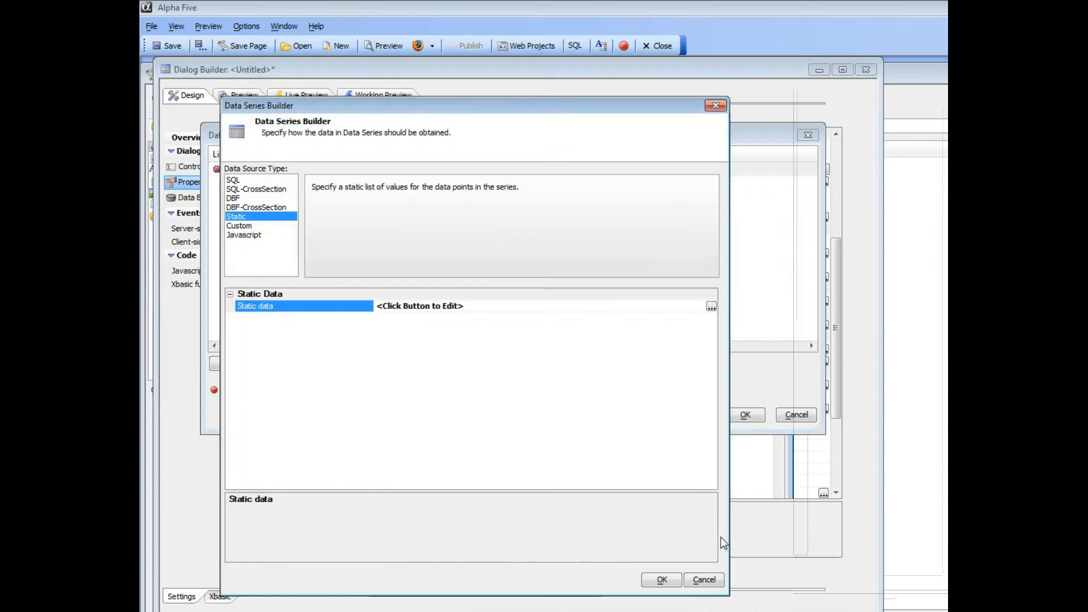
- Save Series1 as a Static series with sub-series sales,region and return to chart c1's properties
click(659, 580)
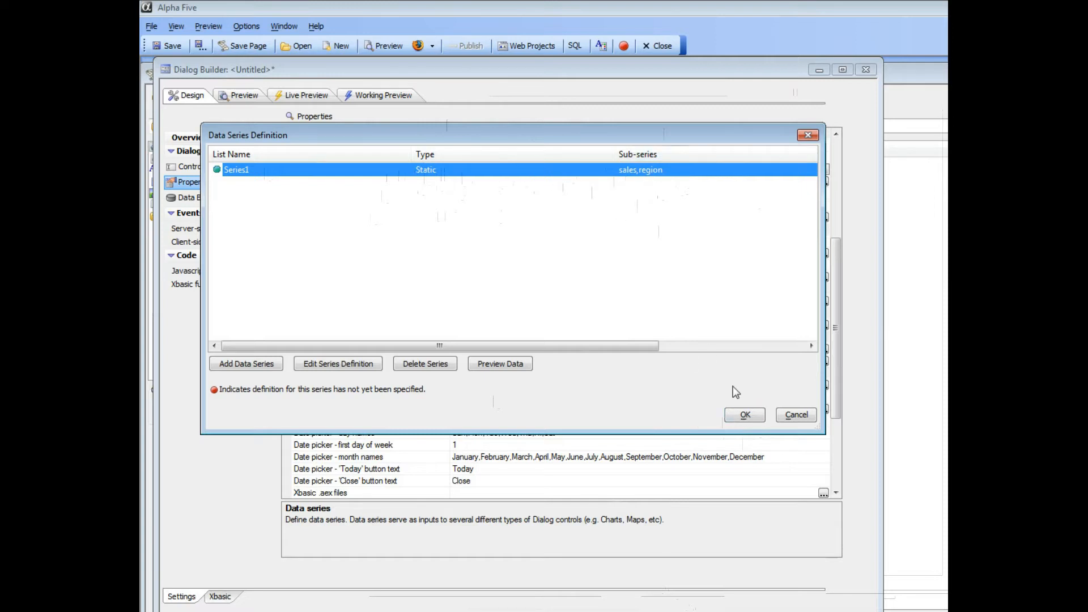
click(745, 416)
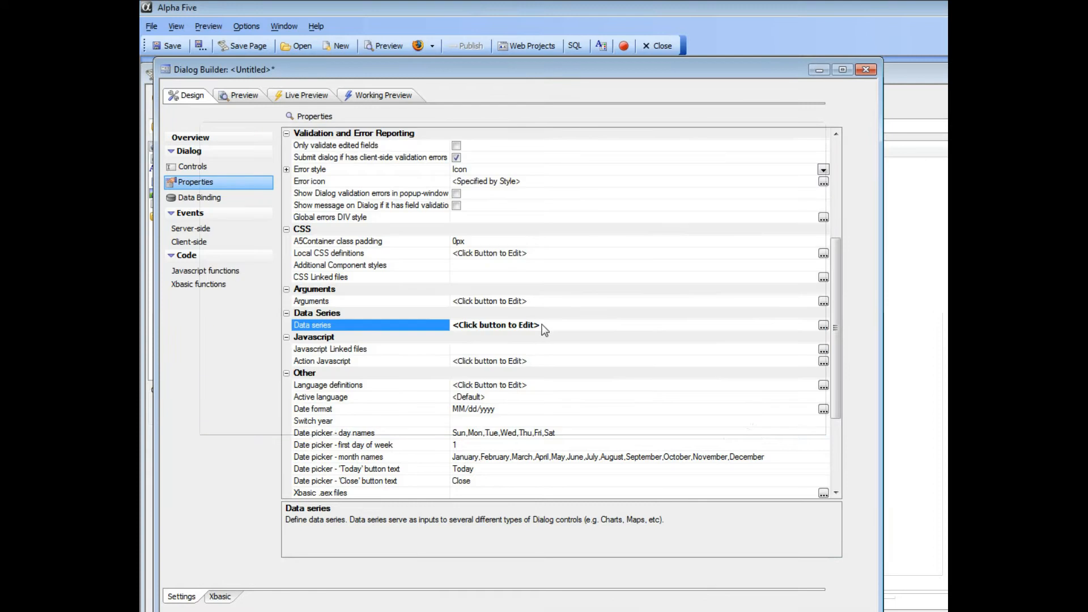
click(197, 166)
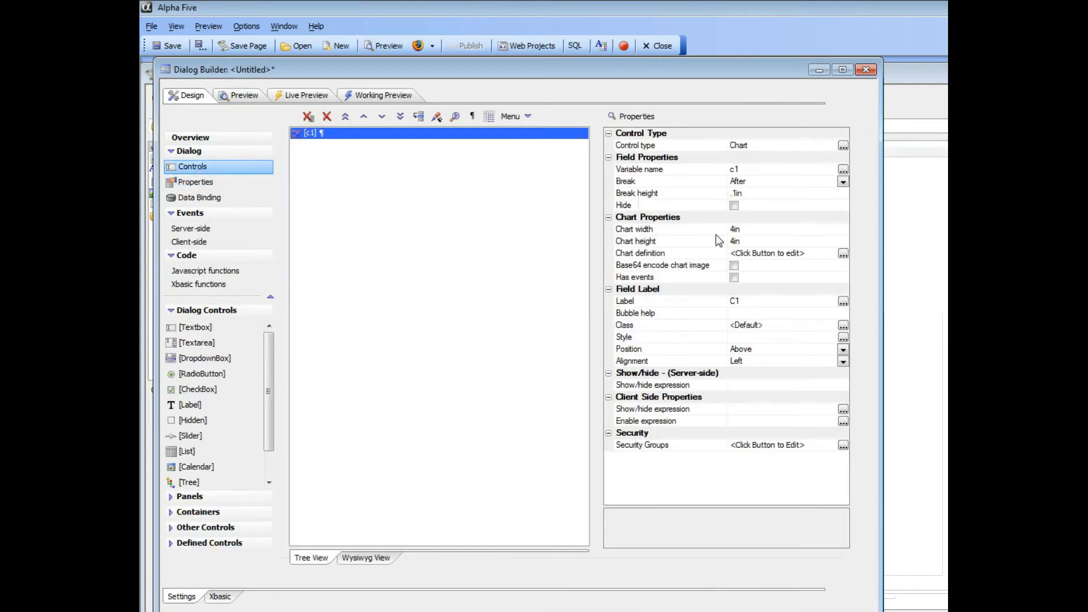
double_click(667, 256)
drag(650, 169, 459, 111)
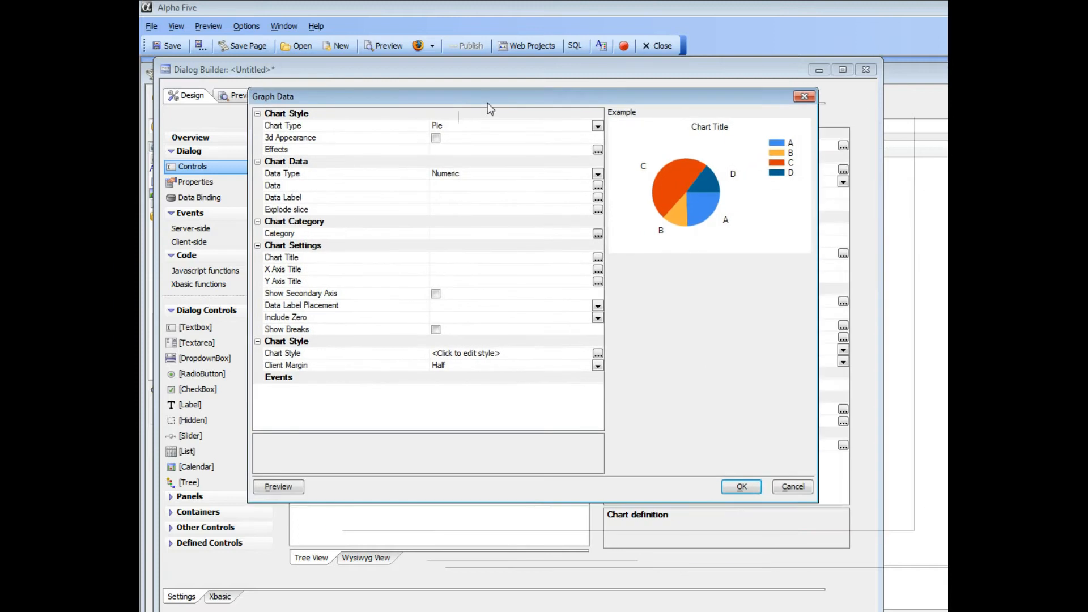
click(599, 126)
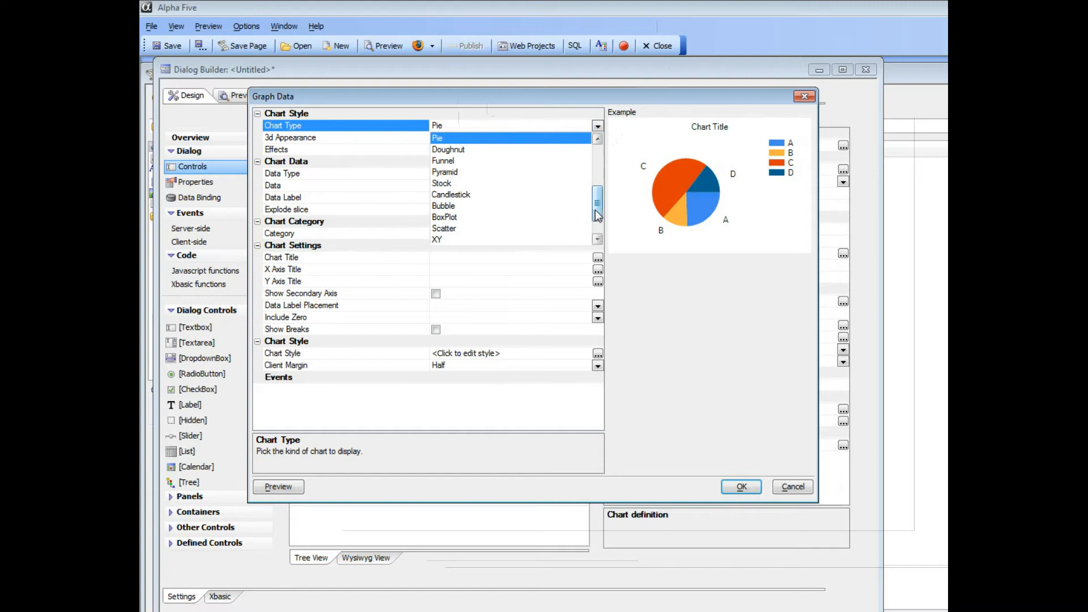
drag(596, 212, 601, 162)
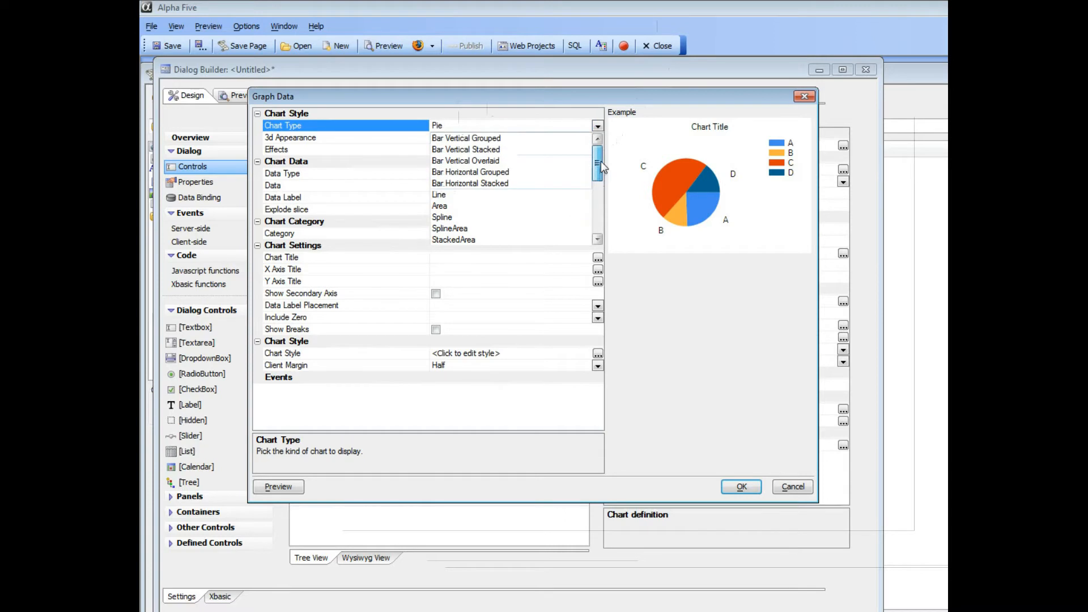
mouse_move(600, 169)
mouse_down()
mouse_move(600, 239)
mouse_move(612, 166)
mouse_up()
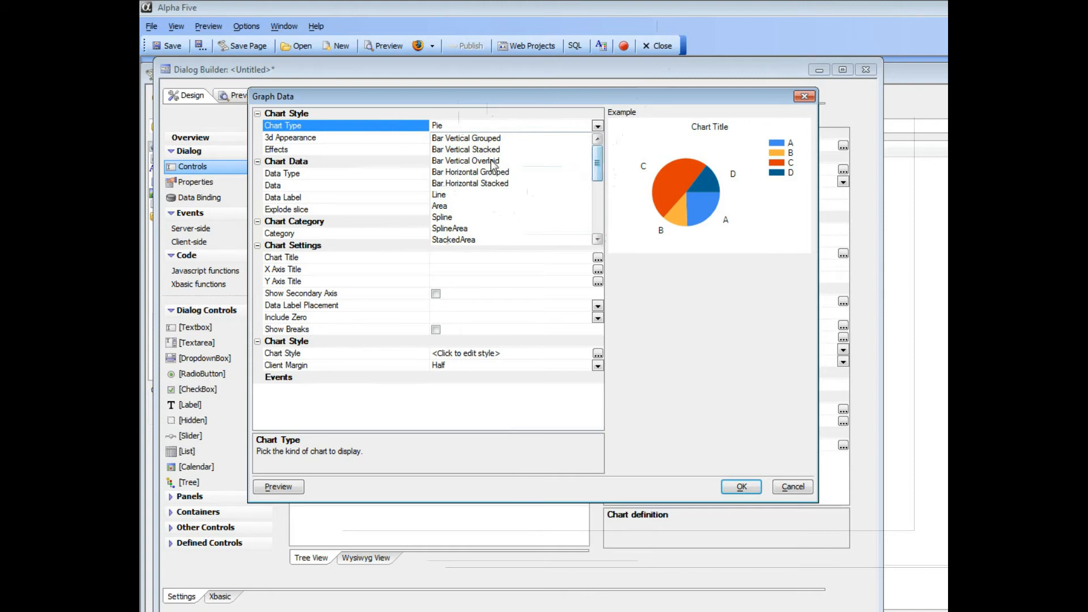
click(390, 127)
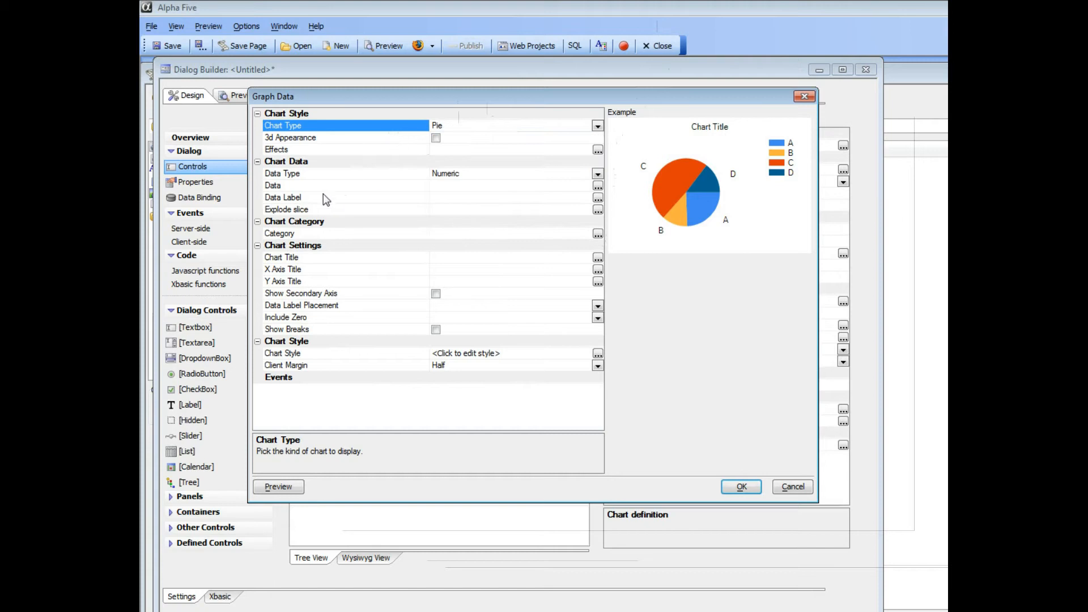
click(305, 186)
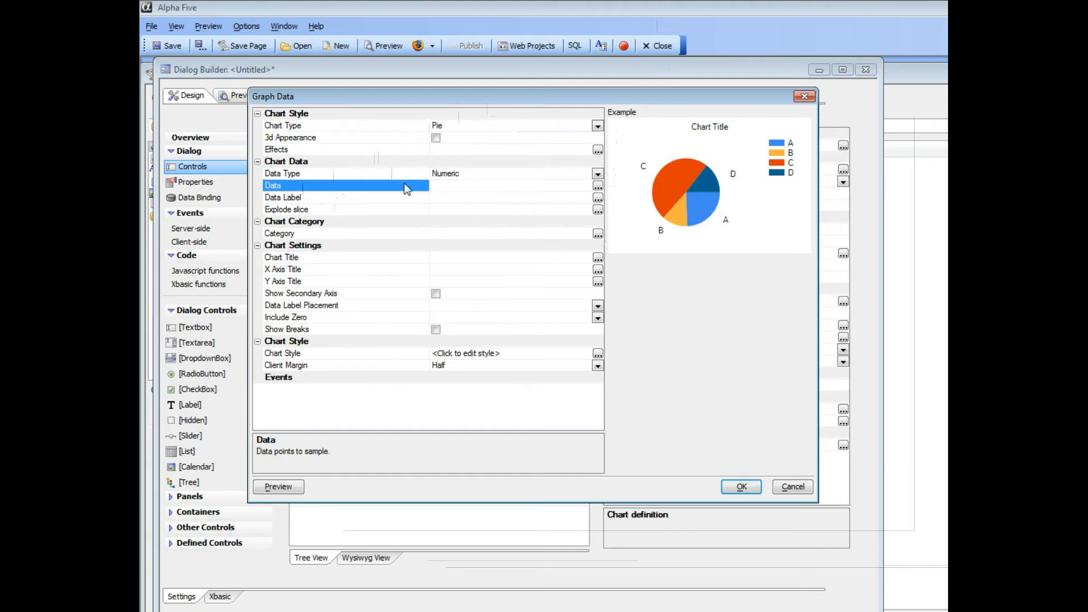
- Set the chart's data to the Series1.sales sub-series
click(598, 187)
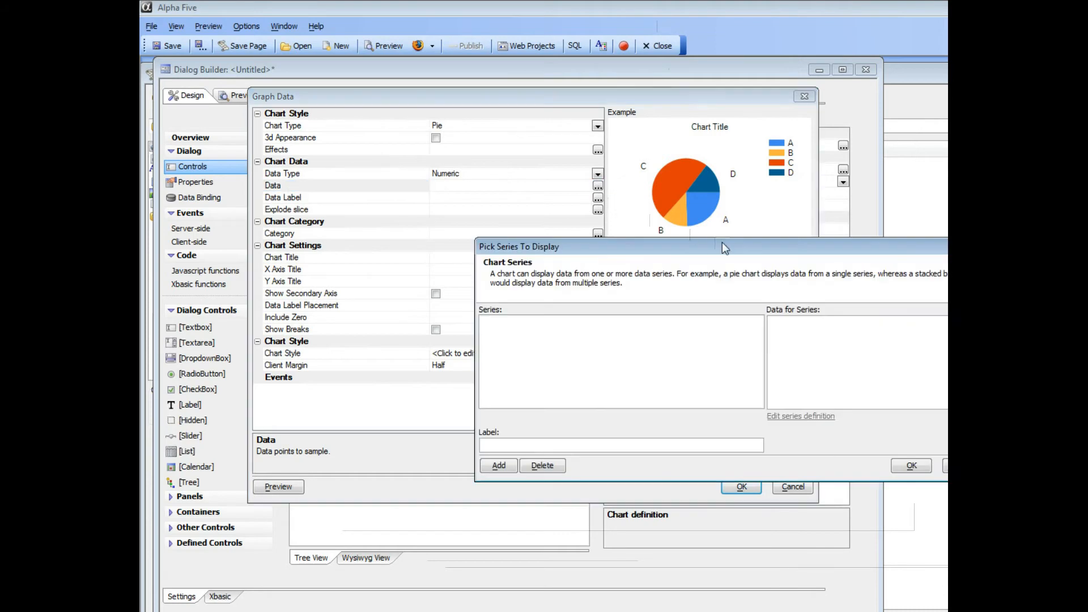
drag(754, 258, 538, 163)
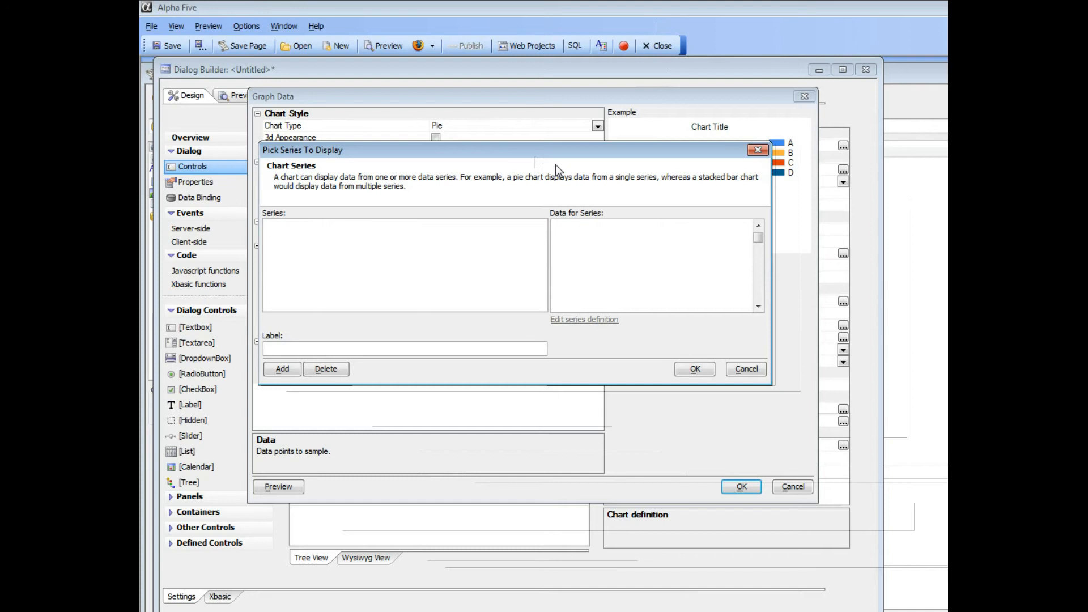
click(293, 369)
drag(574, 199, 403, 141)
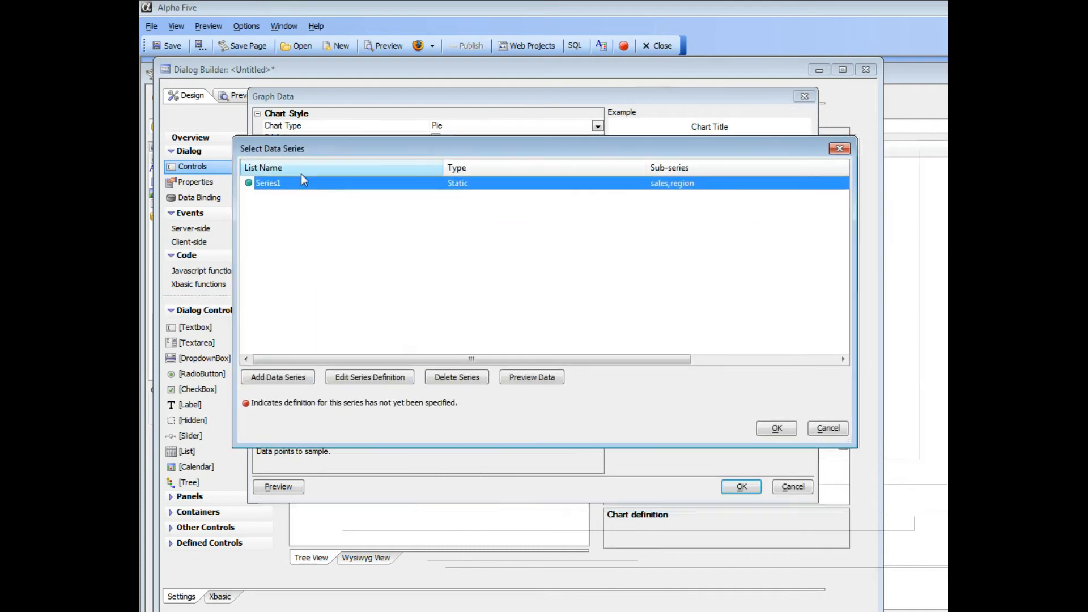
double_click(261, 182)
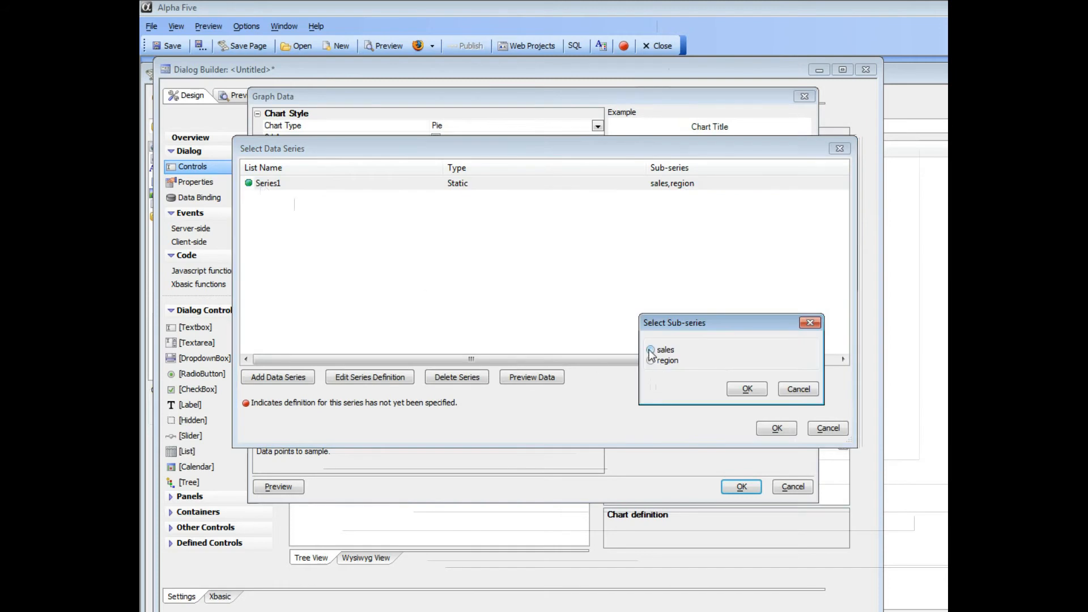
click(652, 350)
click(746, 389)
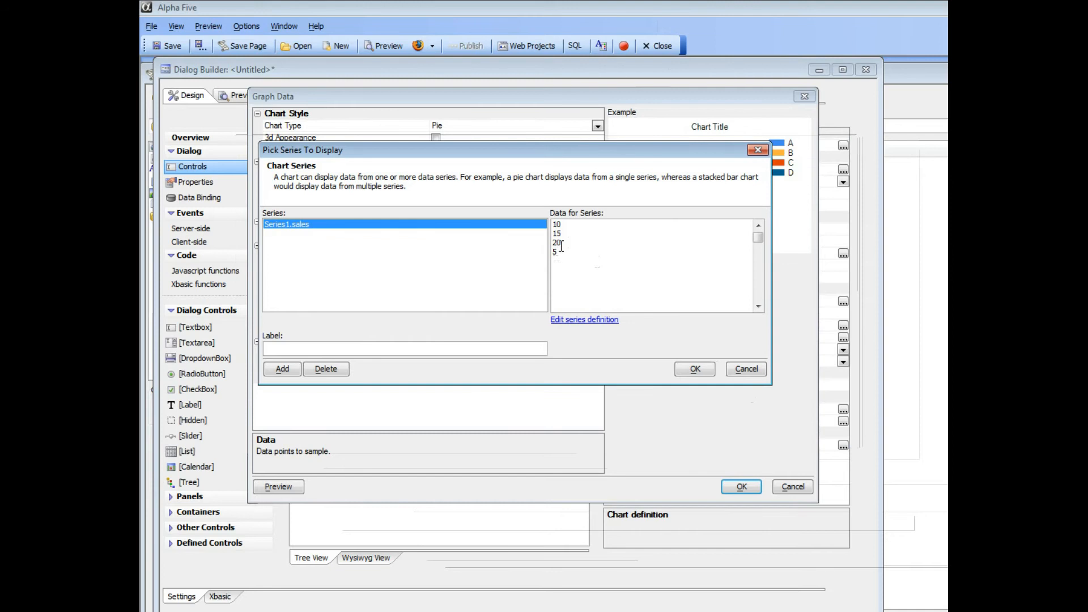
click(697, 369)
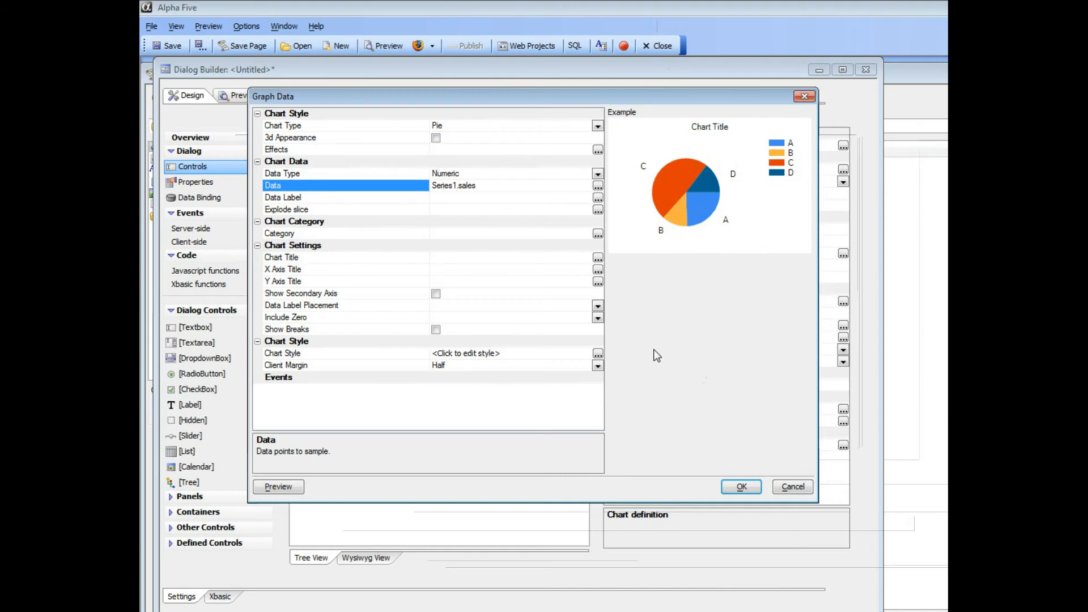
- Set the chart's category to the Series1.region sub-series
double_click(309, 233)
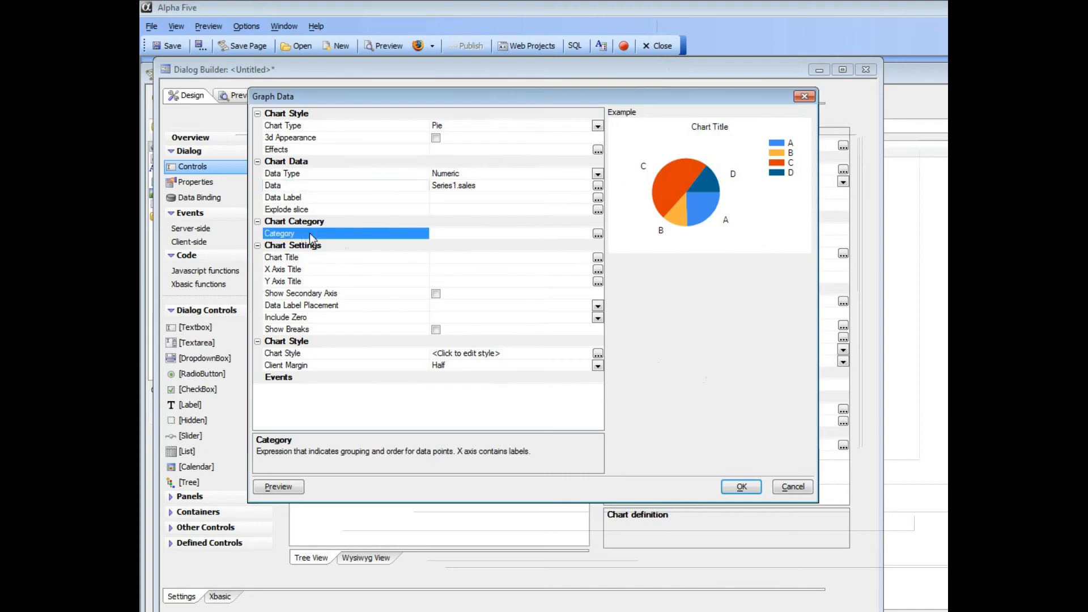
double_click(468, 254)
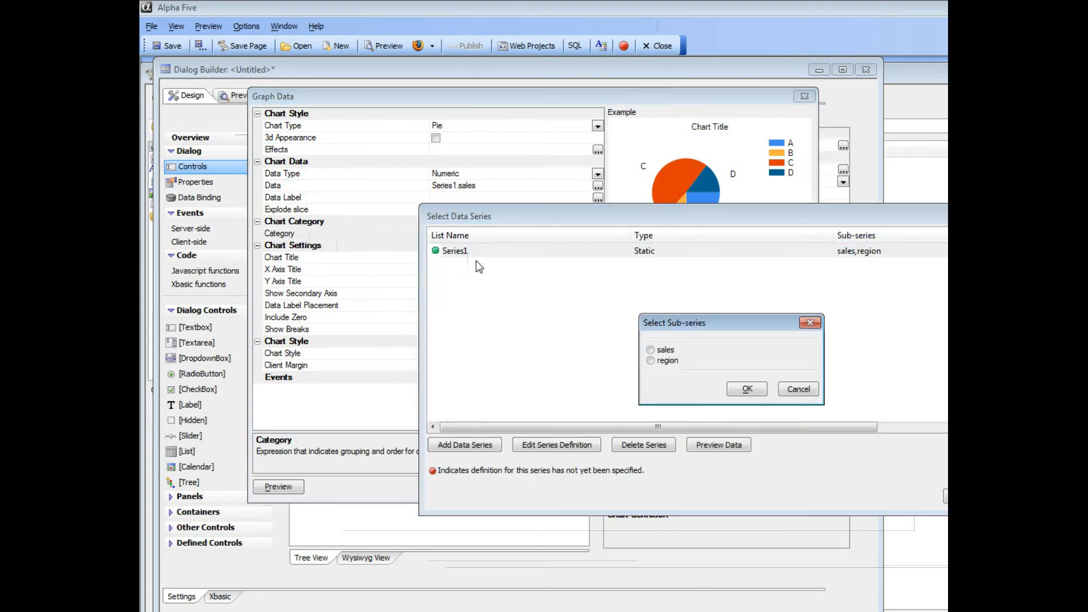
click(655, 361)
click(738, 389)
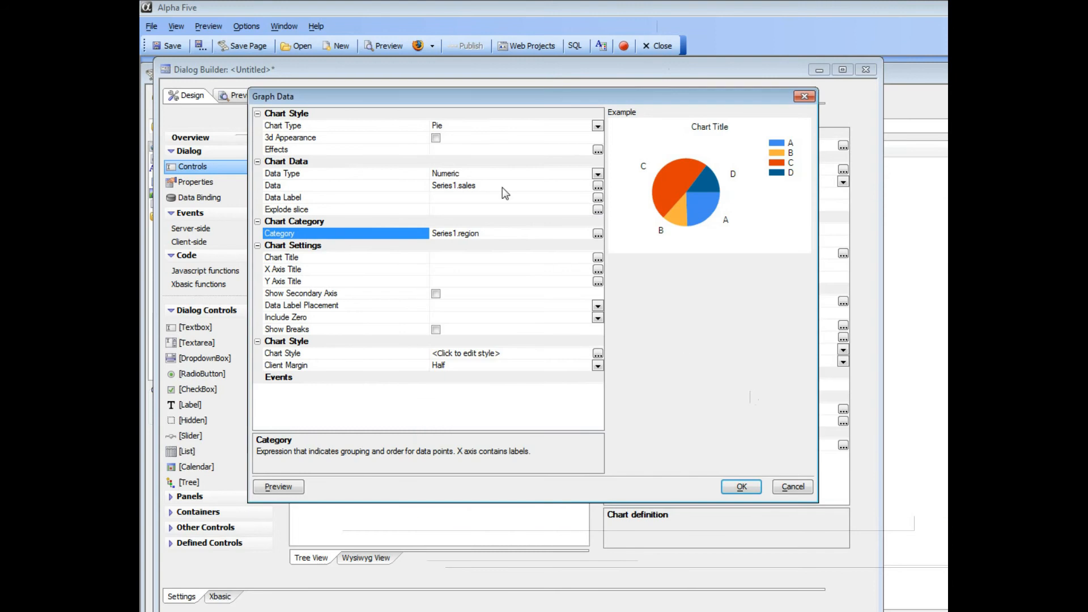
drag(518, 93, 481, 90)
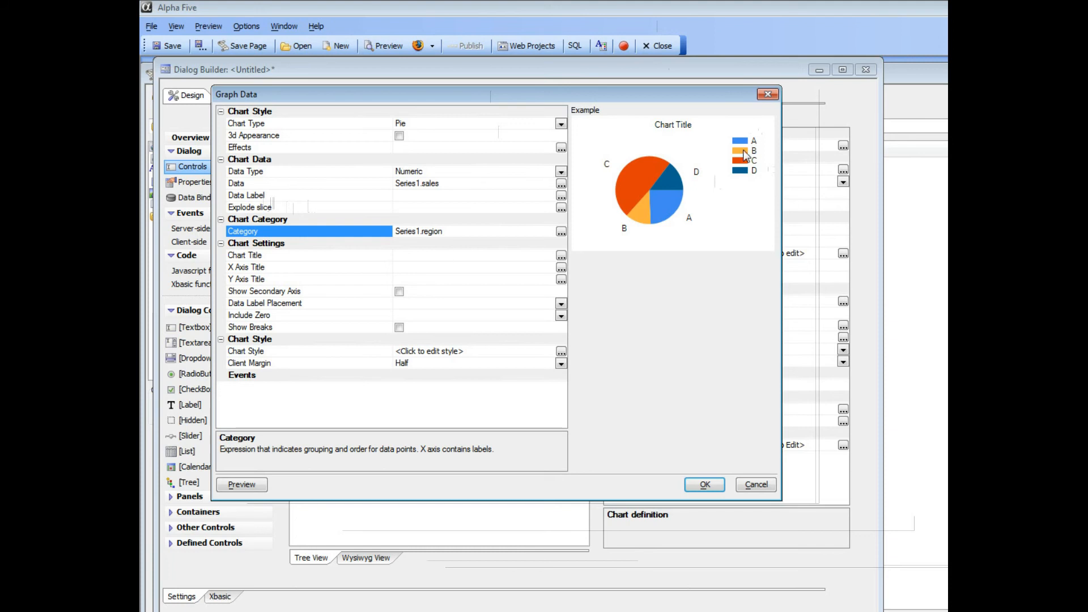
- Set the slice data label to chart.category and preview the pie with east, west, south, north
double_click(314, 195)
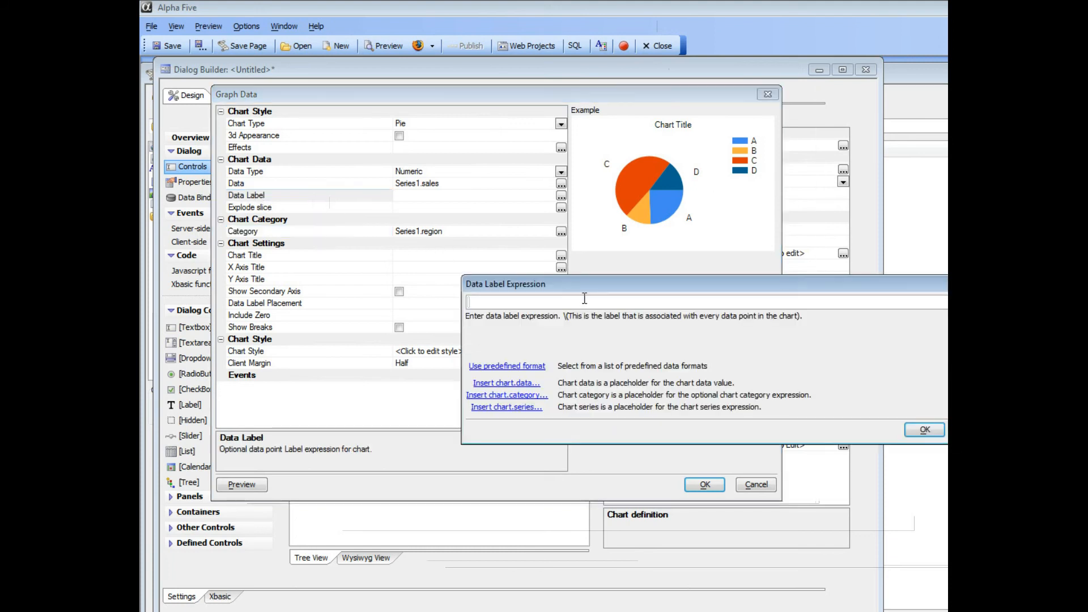
drag(590, 284, 447, 231)
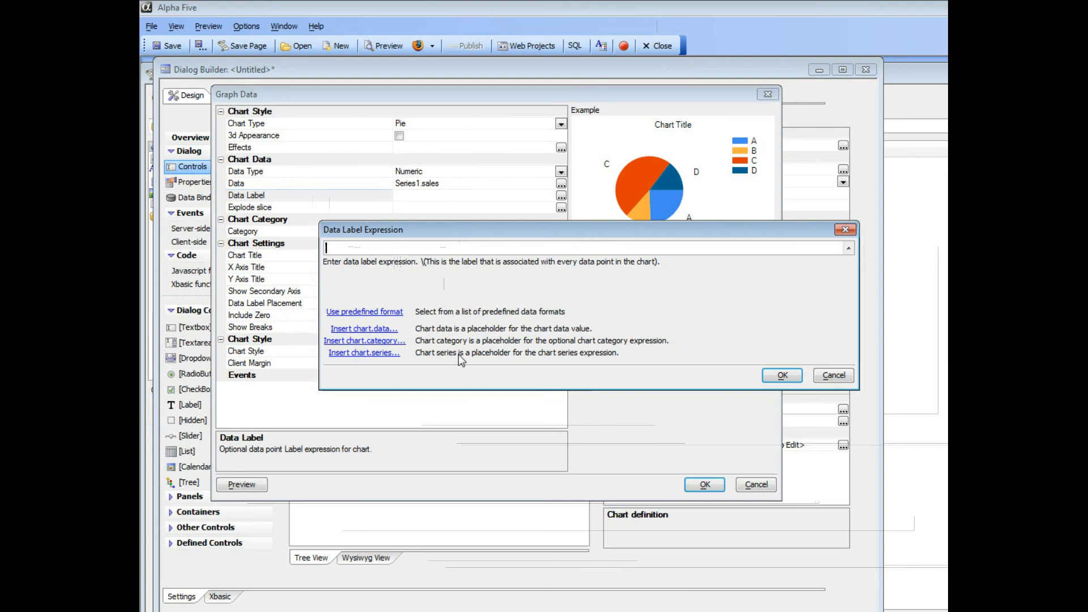
click(376, 341)
click(781, 375)
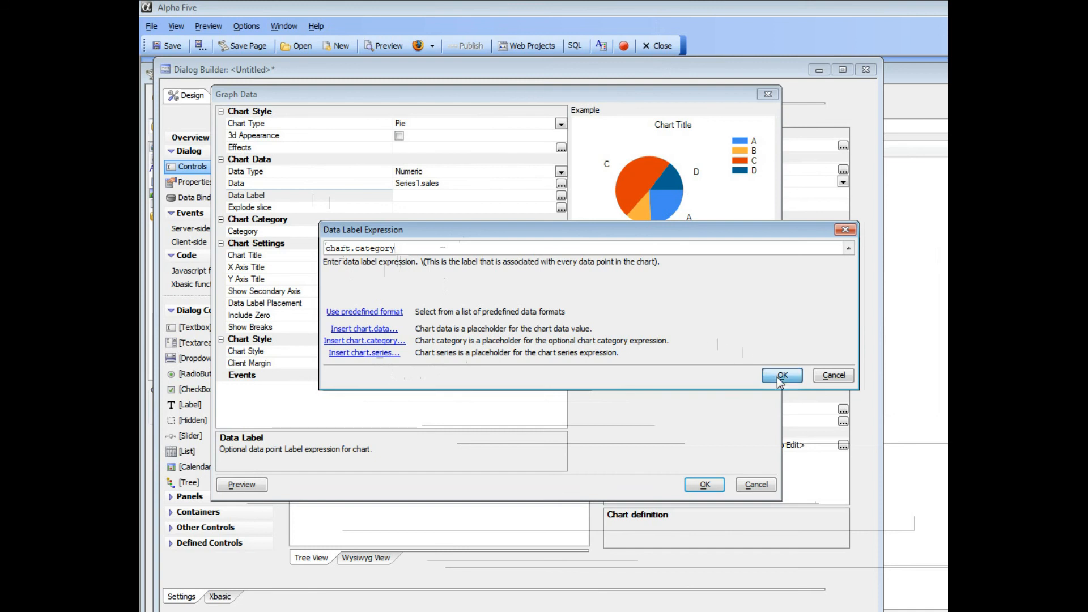
click(252, 485)
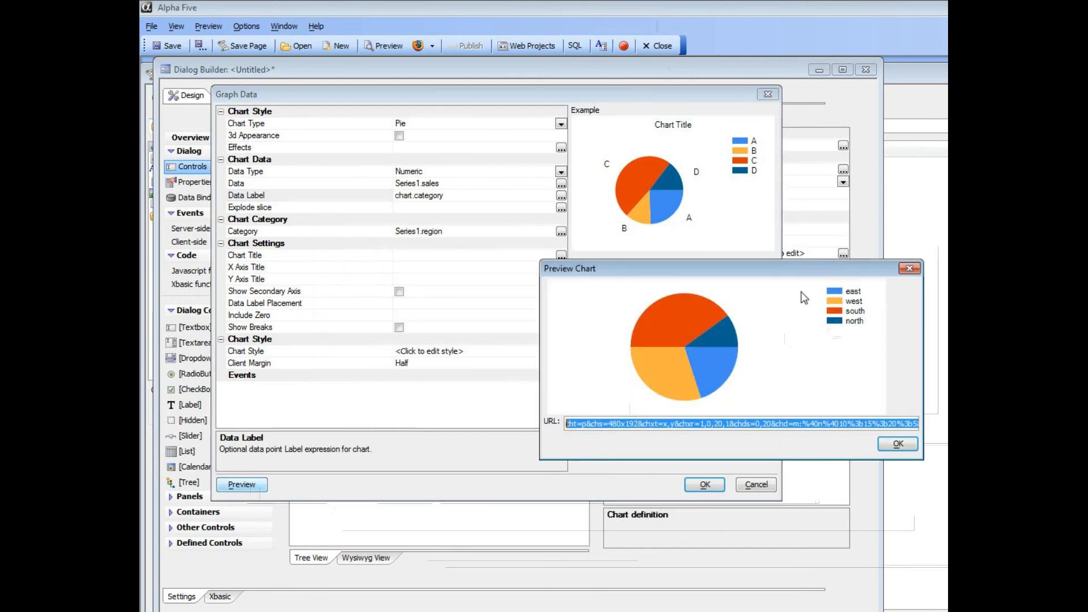